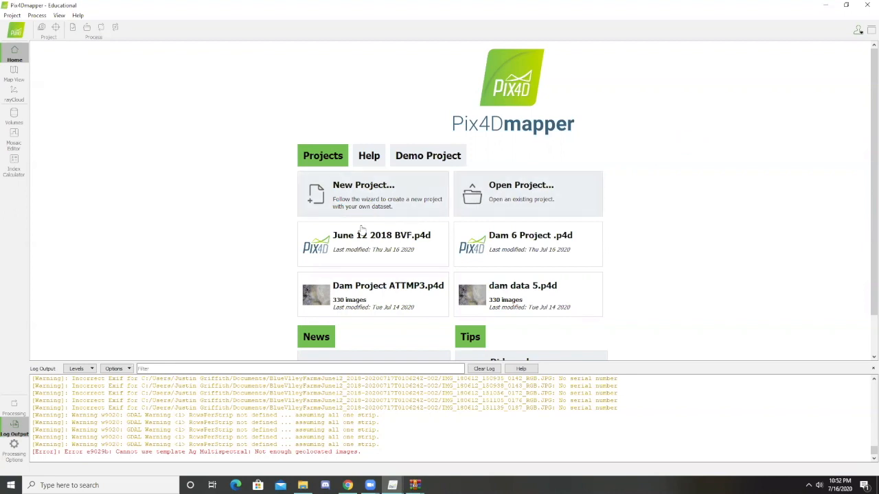
Step: Create a new project named June 23 2020 BVF and proceed to image selection
click(361, 189)
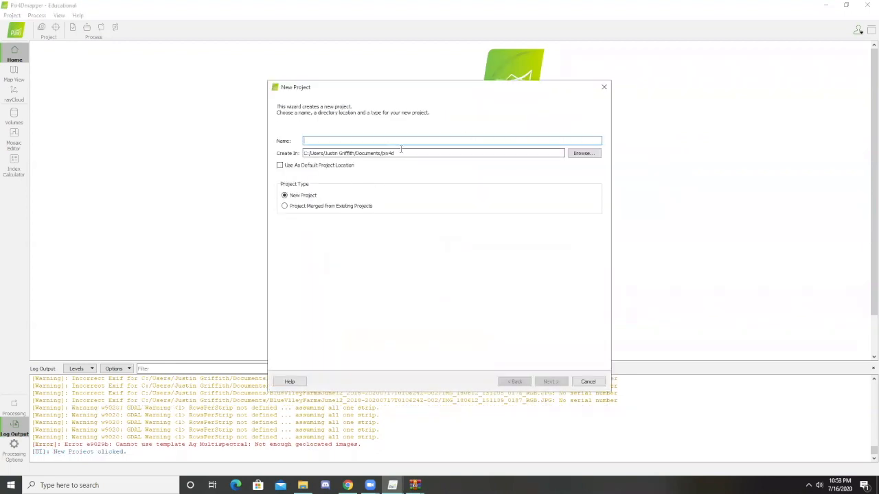
mouse_move(401, 153)
text(JUn)
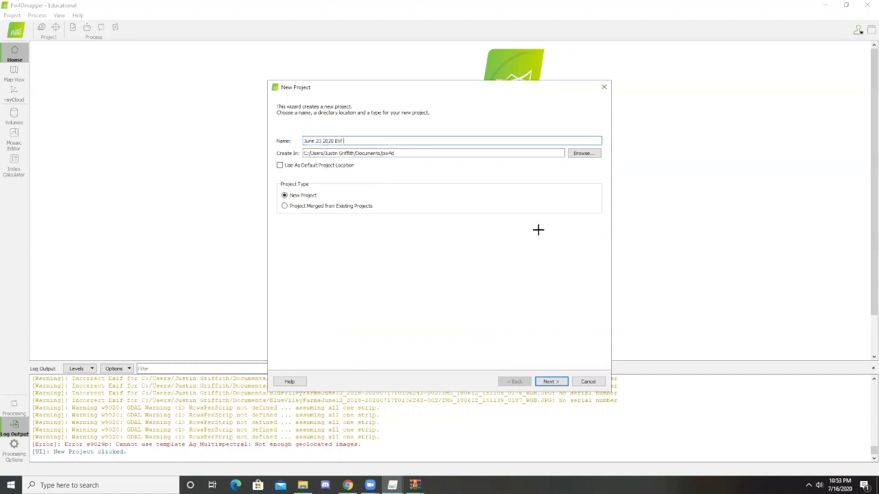
click(551, 382)
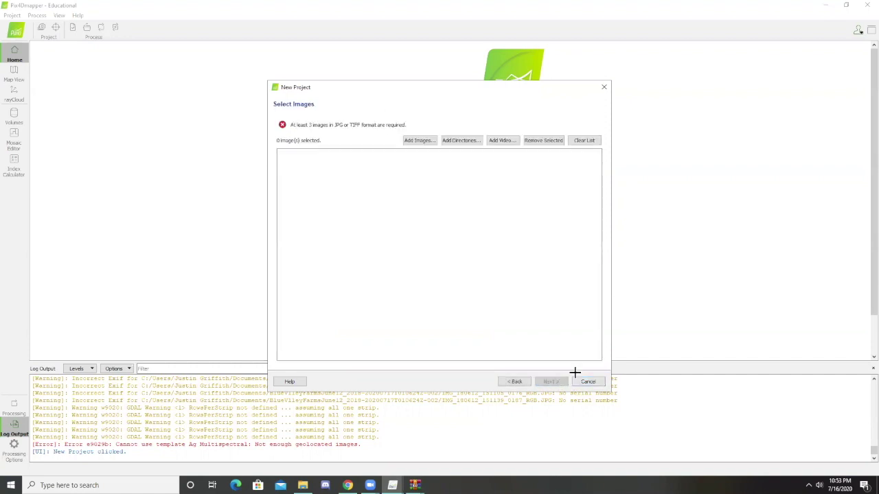
Step: Add all images from Downloads > BlueValley_June23 to the project via shift-select
click(418, 141)
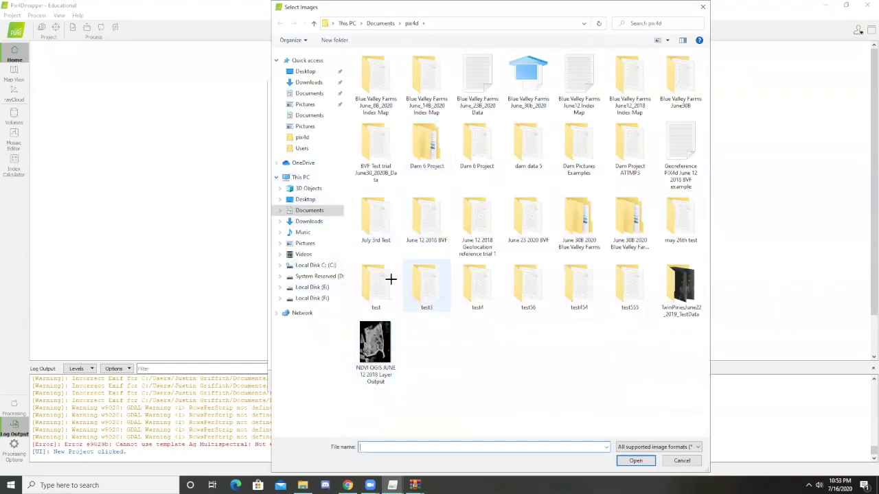
click(309, 93)
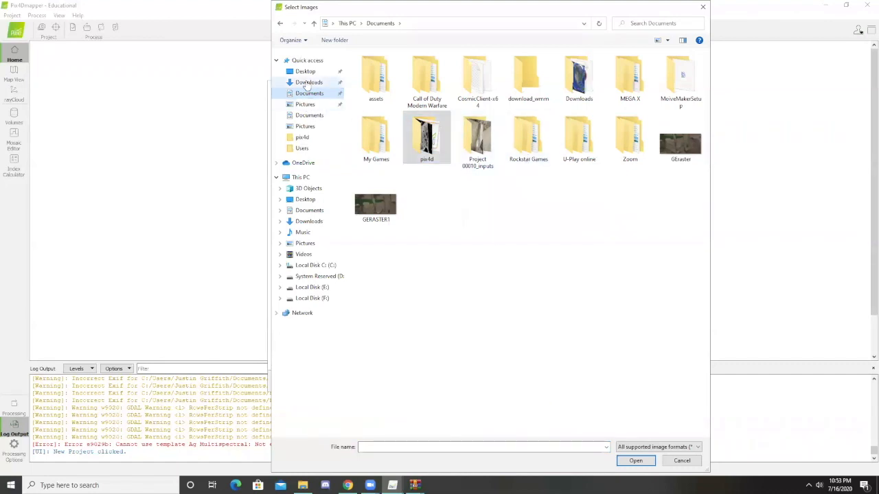
click(308, 82)
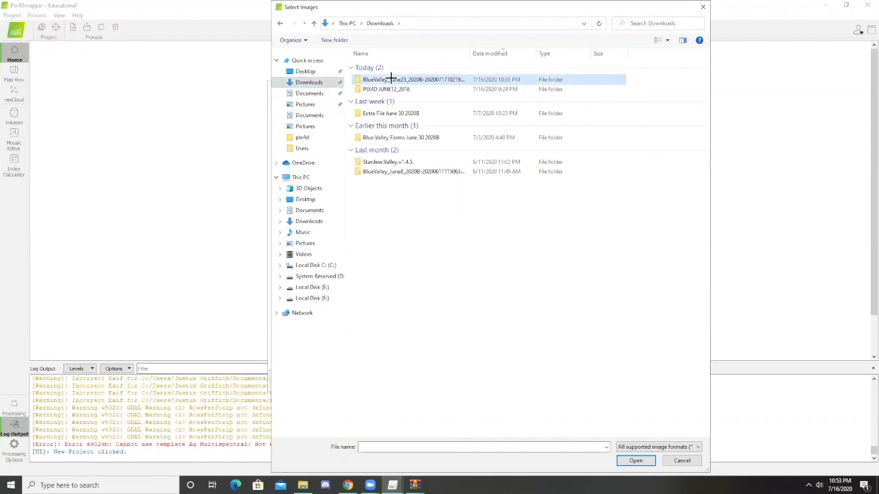
double_click(391, 79)
click(377, 81)
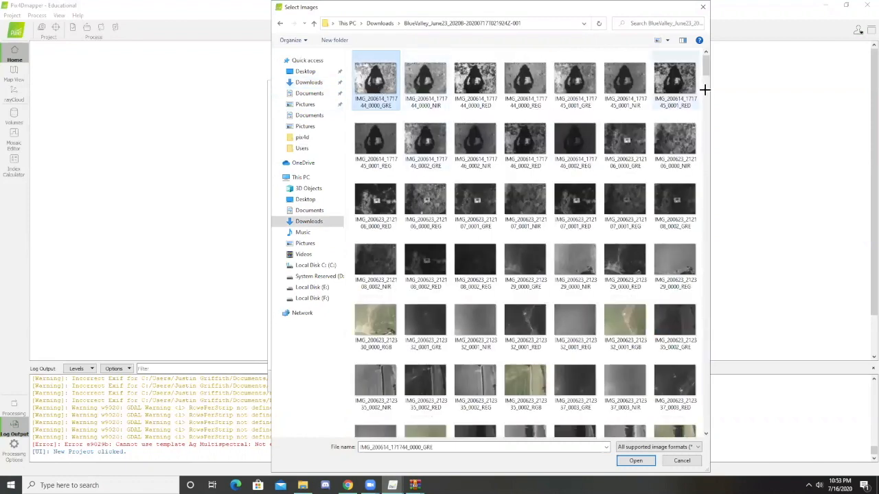
drag(705, 65, 705, 429)
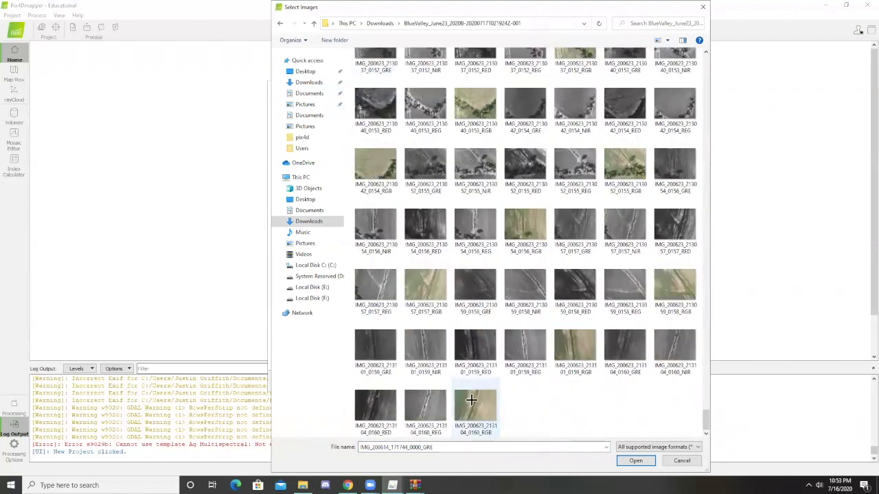
shift+click(471, 401)
click(635, 461)
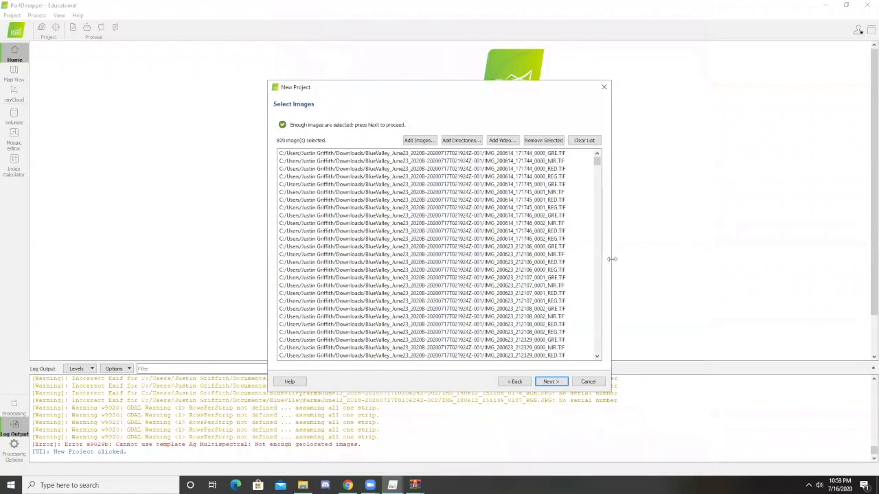
Step: Accept the RGB-removal warning, image properties and auto-detected output coordinate system
click(562, 383)
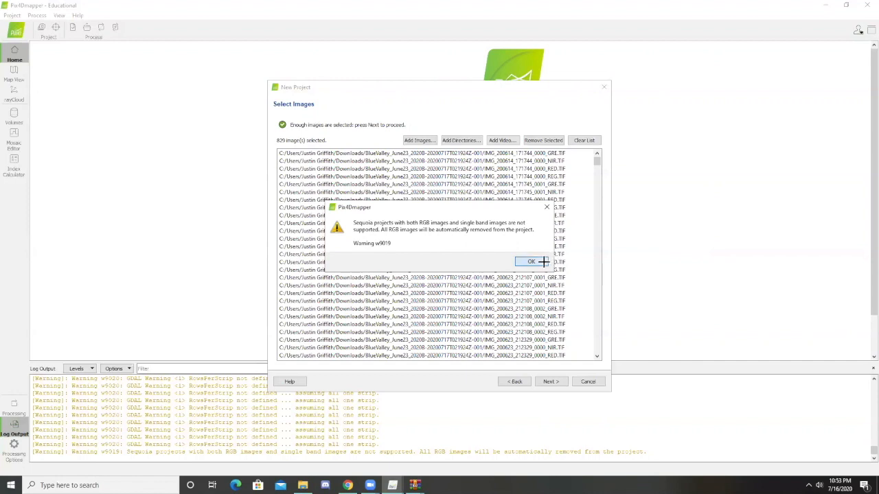
click(535, 262)
click(551, 382)
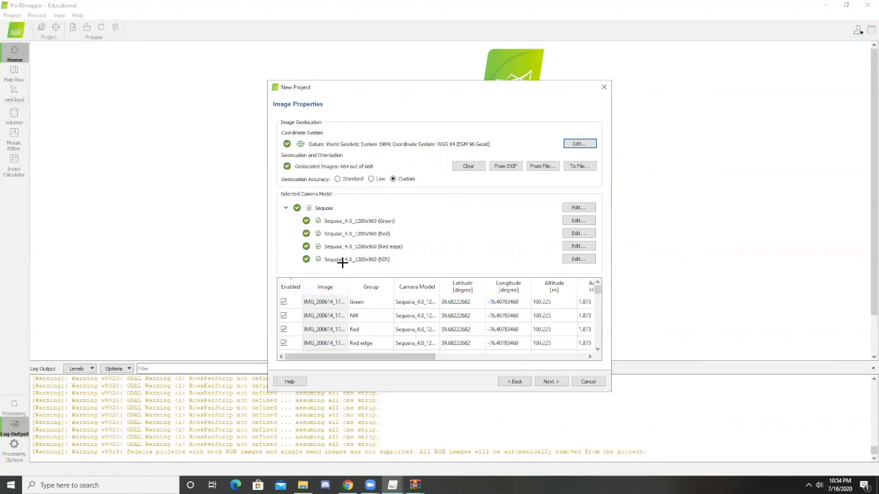
click(551, 381)
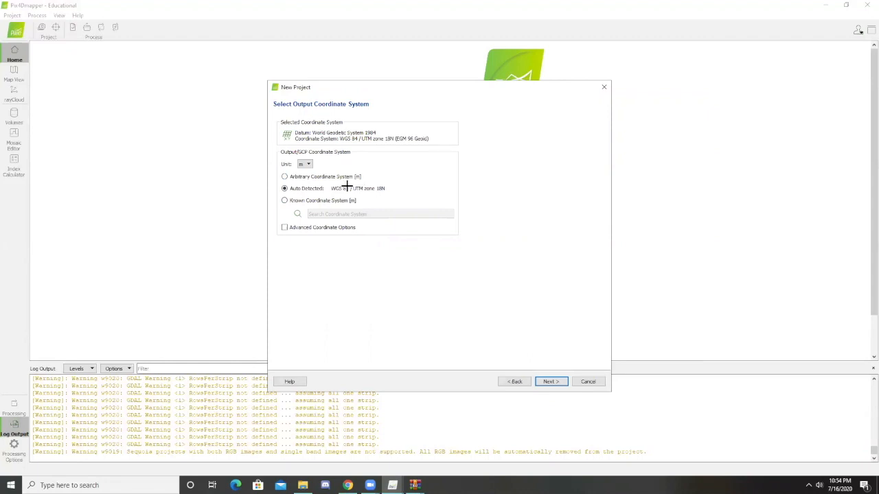
click(551, 381)
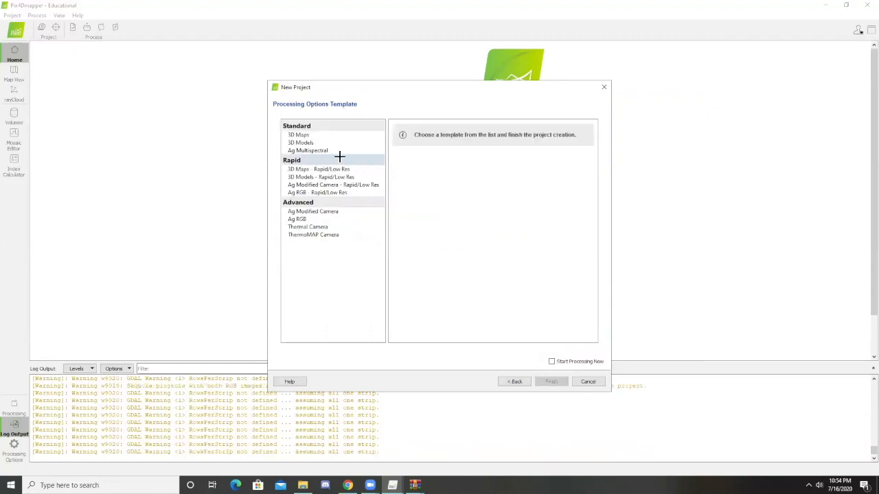
Step: Finish the project with the Ag Multispectral template, dismiss the disk-space warning and start processing
click(307, 150)
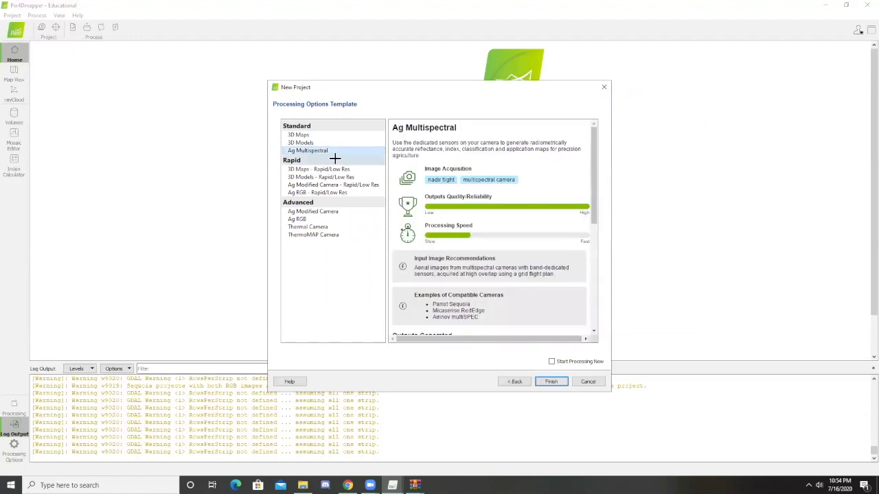
click(554, 381)
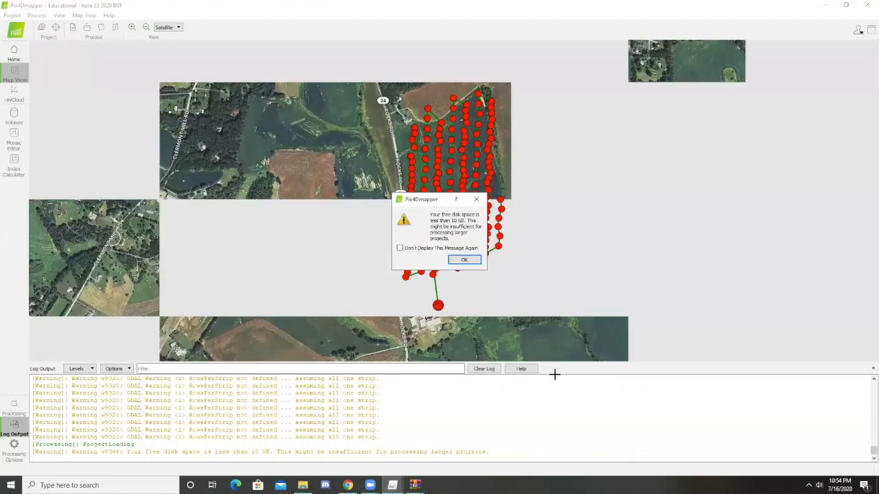
click(464, 261)
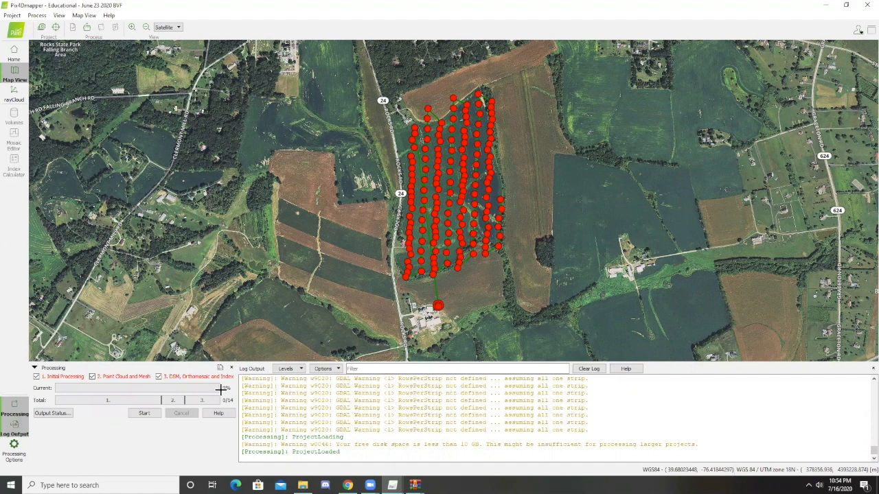
click(144, 412)
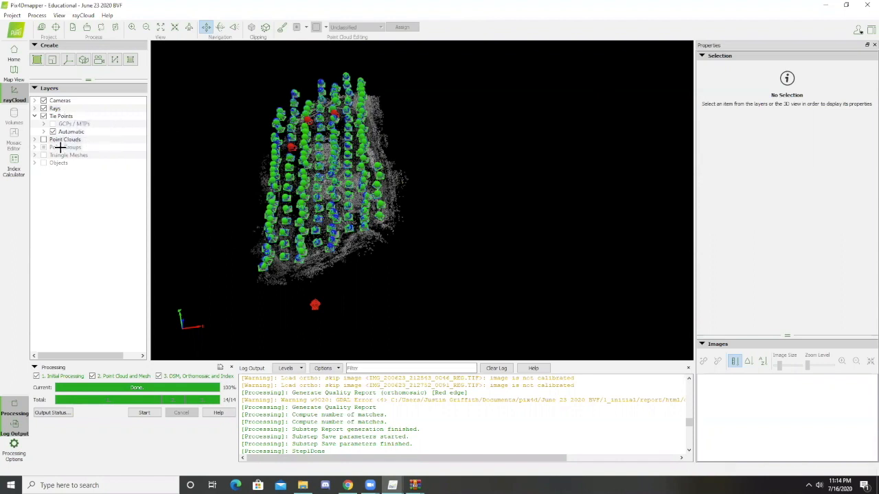
Step: Hide the Cameras layer, orbit the tie-point cloud and select a single tie point
click(43, 100)
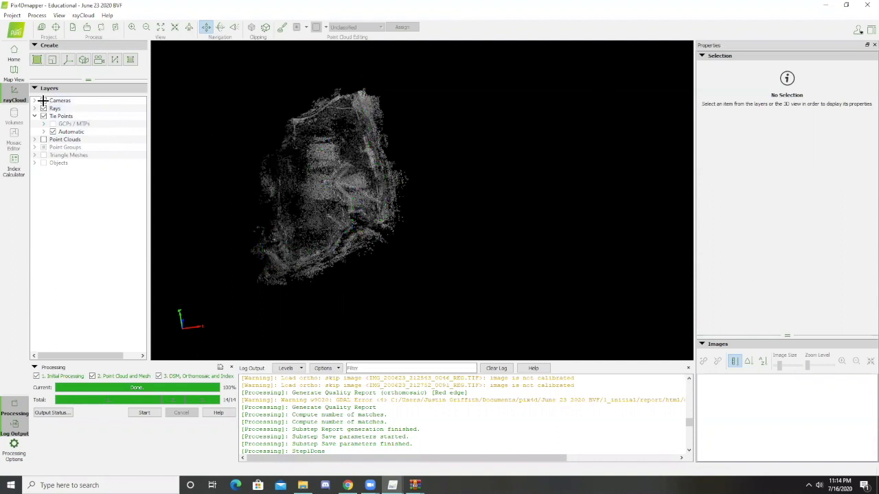
mouse_move(419, 159)
mouse_down()
mouse_move(467, 226)
mouse_move(410, 189)
mouse_up()
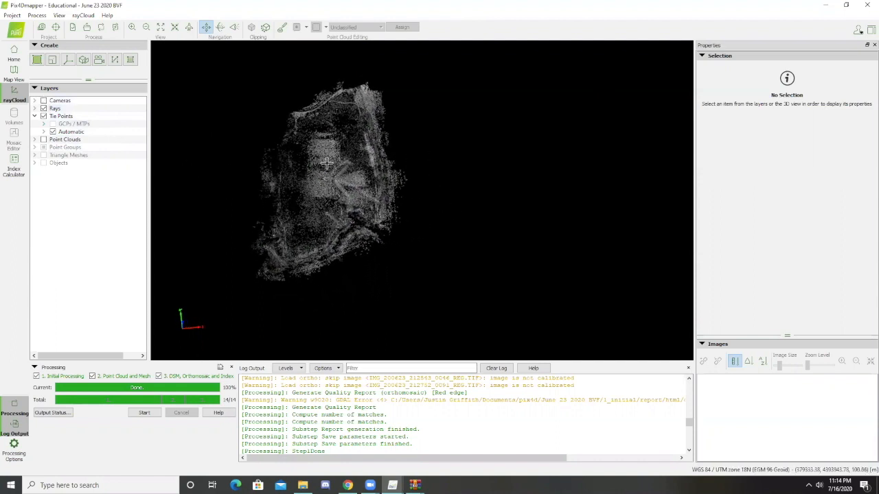
scroll(328, 176, up, 5)
scroll(328, 176, up, 5)
scroll(328, 176, up, 4)
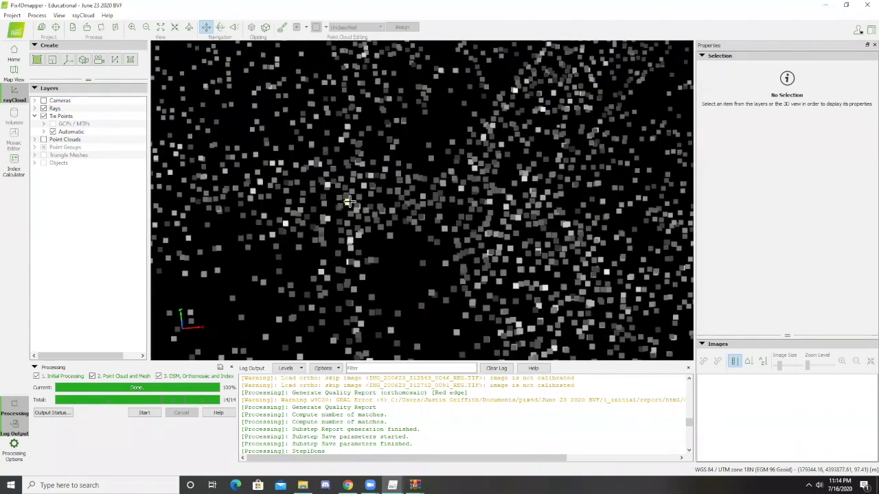
scroll(377, 231, down, 6)
scroll(377, 232, up, 3)
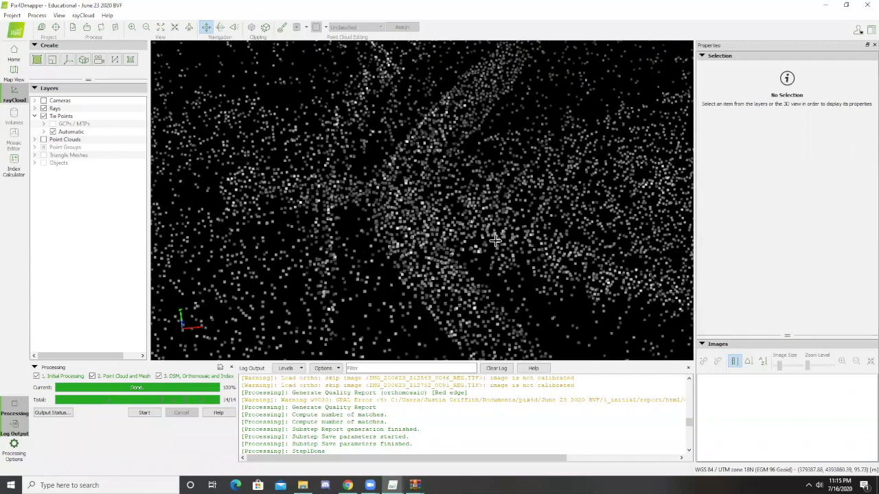
scroll(377, 231, up, 3)
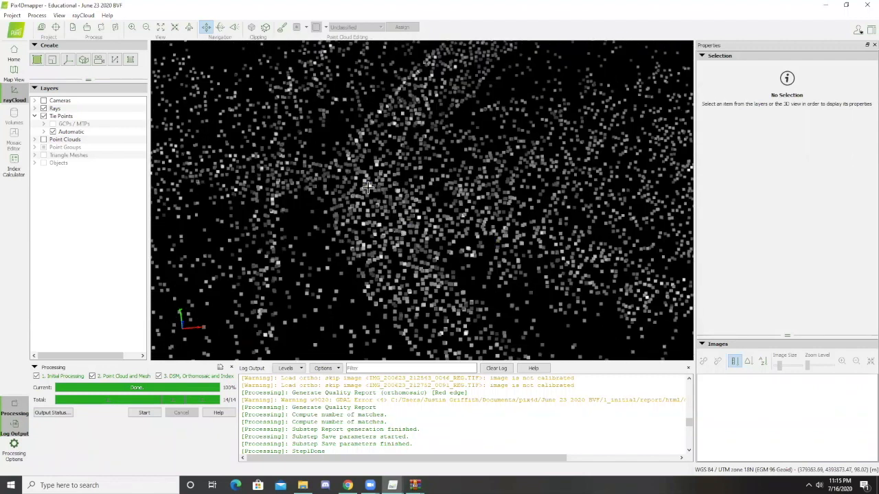
click(367, 188)
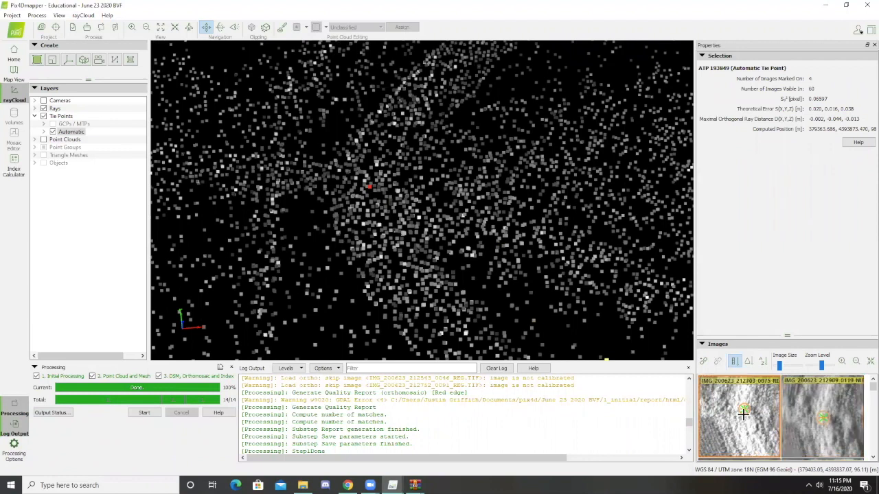
Step: View a source image of the tie point full-screen, close it, show Cameras again and open the View menu
double_click(725, 410)
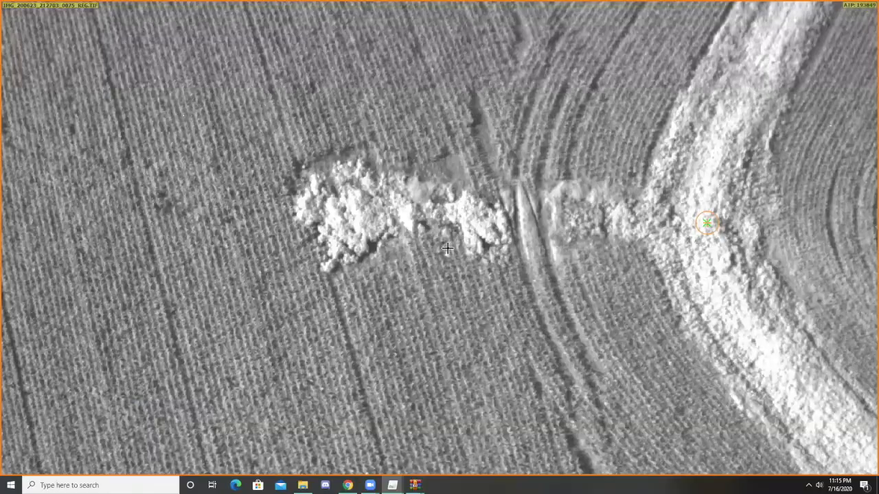
scroll(446, 248, down, 3)
scroll(669, 131, up, 2)
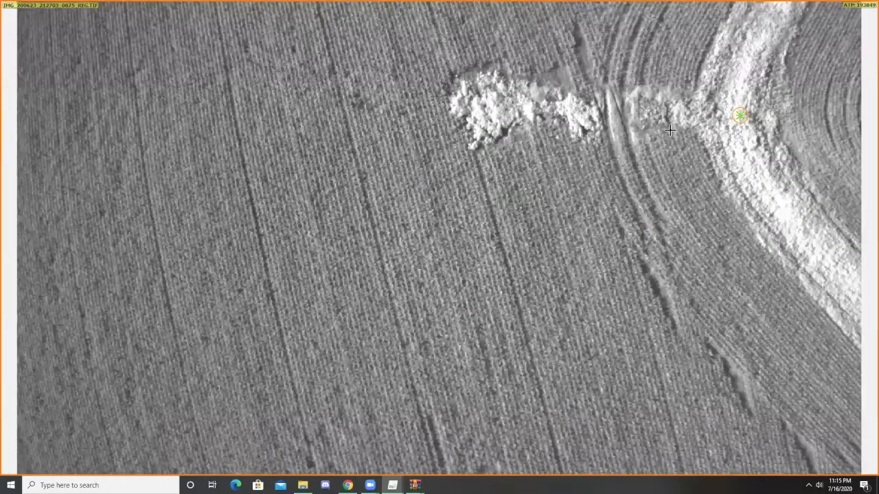
scroll(669, 131, up, 2)
scroll(744, 120, up, 2)
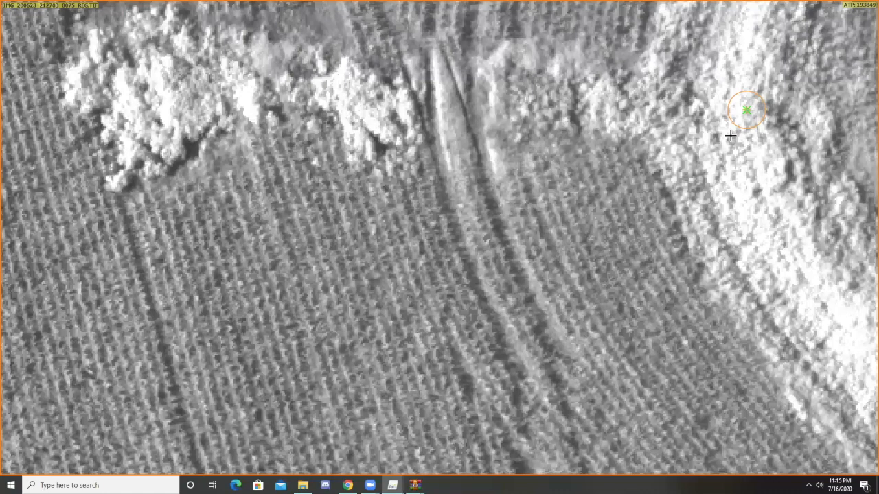
key(Escape)
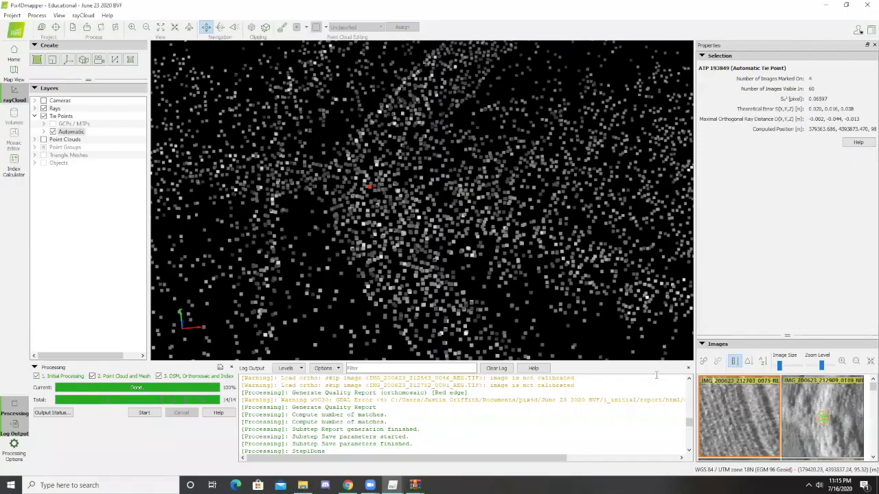
scroll(506, 221, down, 3)
scroll(371, 186, down, 4)
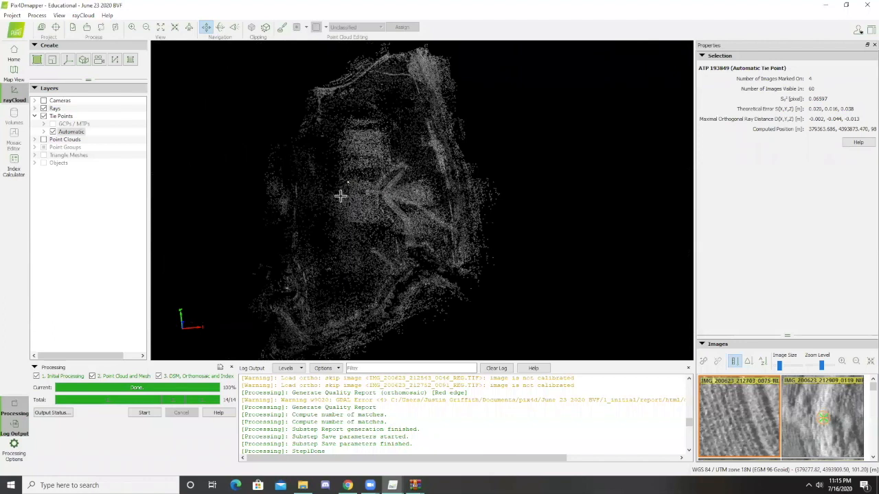
scroll(340, 197, down, 3)
click(43, 100)
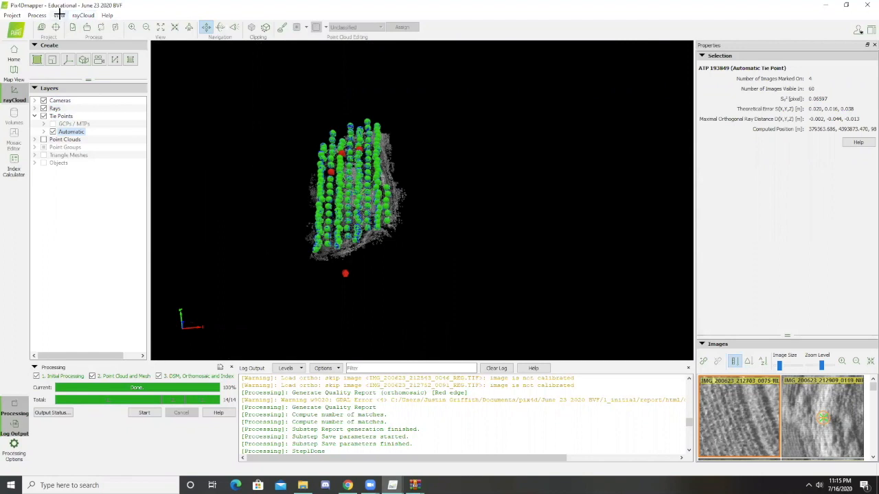
click(60, 14)
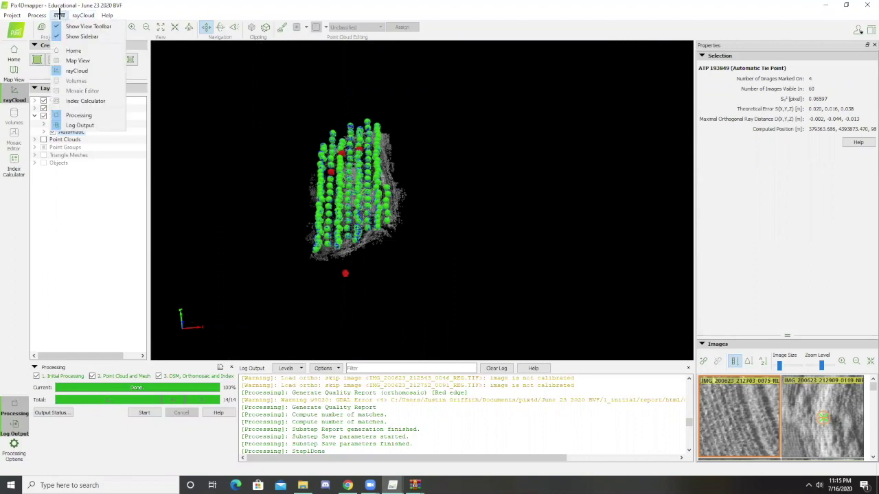
Step: Switch to the Index Calculator and toggle Show Index Map off and on to compare reflectance with NDVI
click(93, 101)
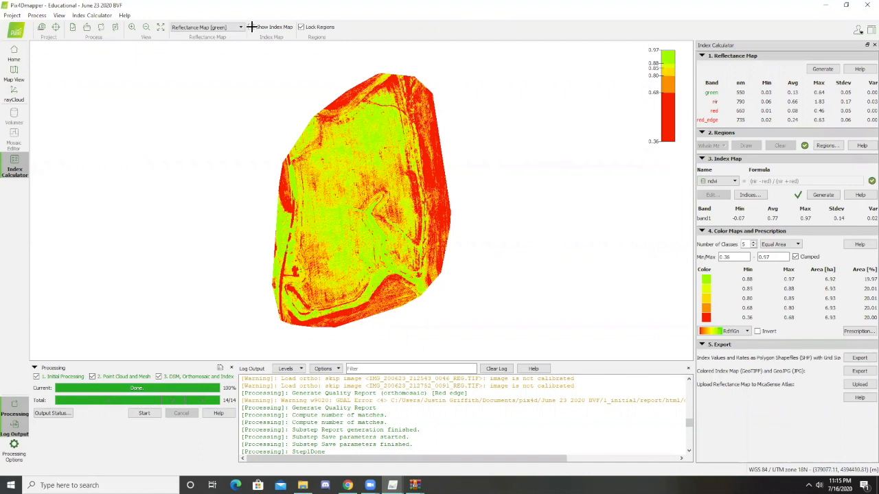
click(252, 26)
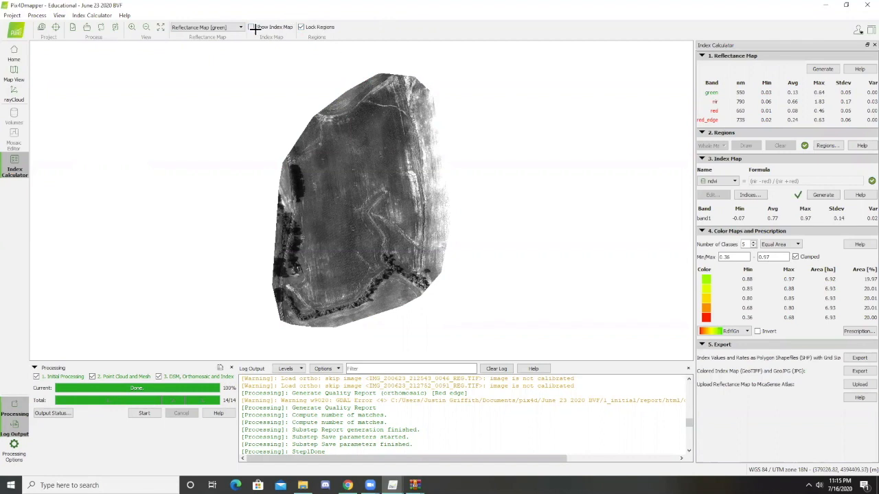
click(251, 27)
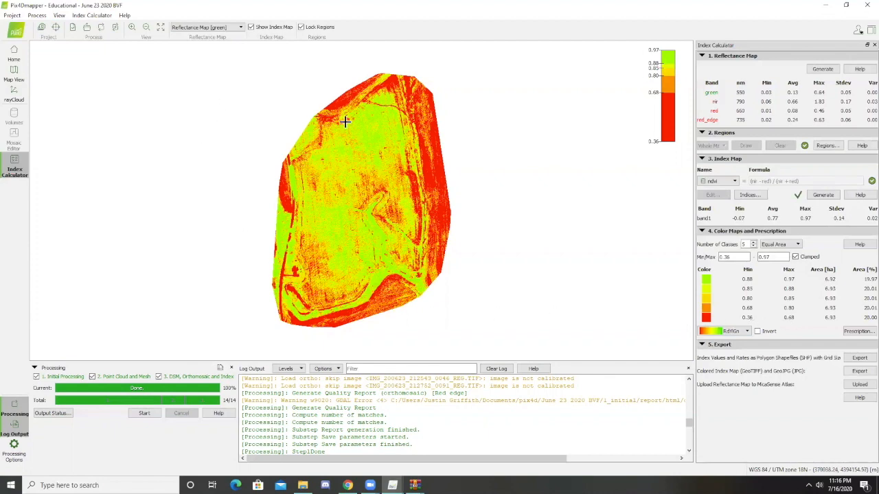
scroll(362, 155, up, 5)
scroll(357, 157, up, 5)
scroll(350, 186, up, 4)
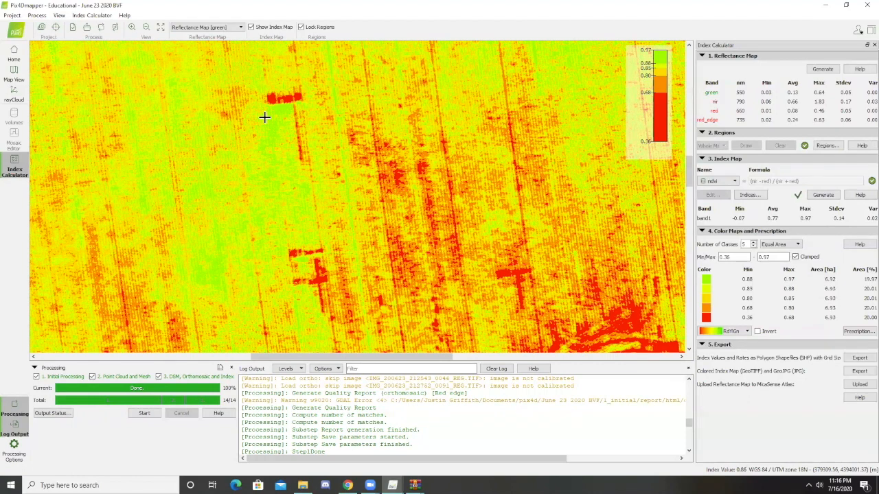
scroll(274, 114, down, 2)
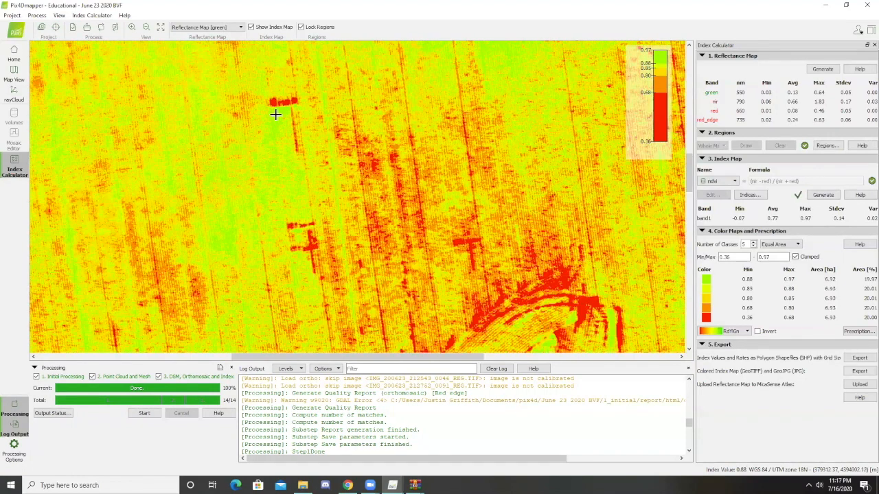
scroll(275, 114, down, 5)
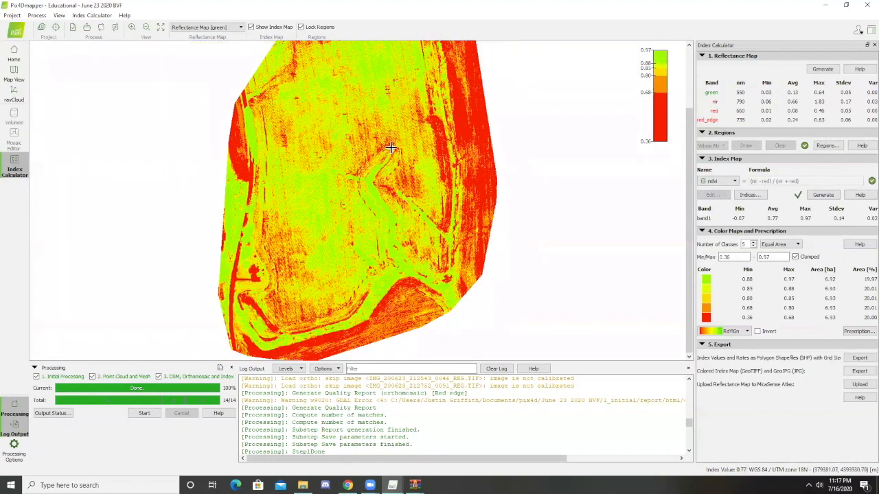
scroll(394, 138, up, 1)
scroll(458, 107, down, 1)
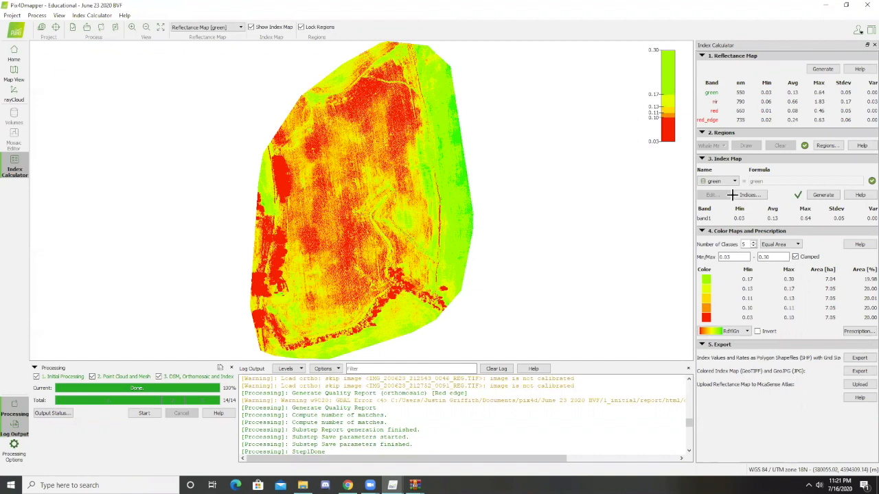
Step: Export the colored green index map as GeoTIFF
click(714, 182)
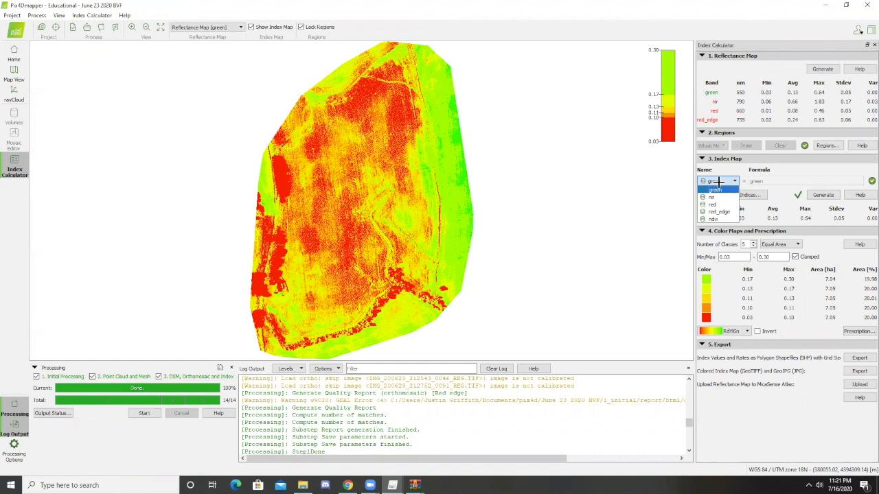
click(717, 190)
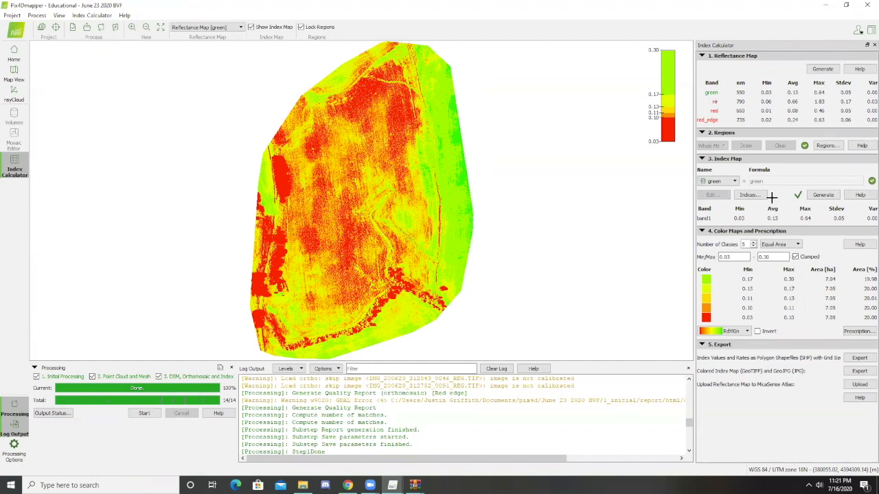
click(860, 371)
Step: Choose the red band in the Index Map dropdown and generate its index map
click(734, 181)
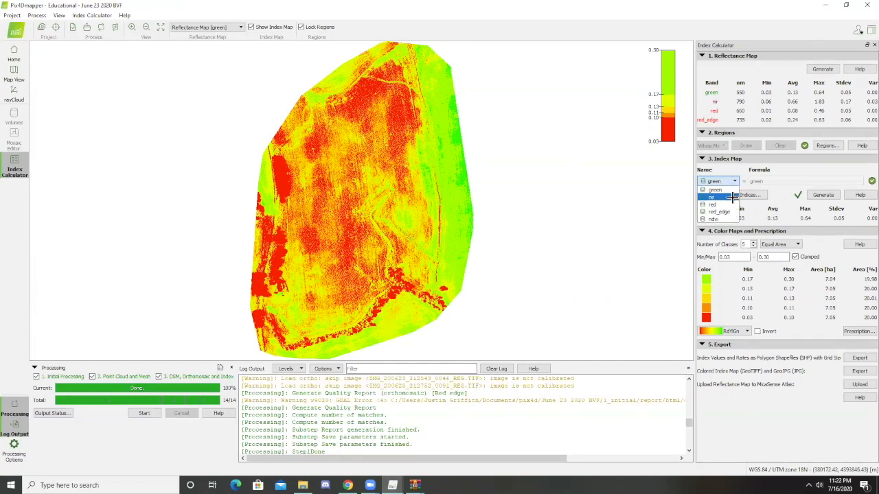
click(714, 203)
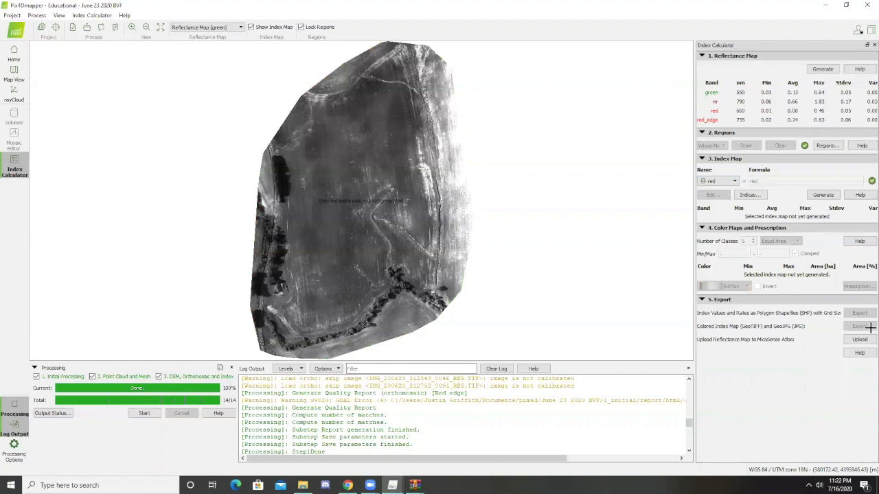
click(823, 195)
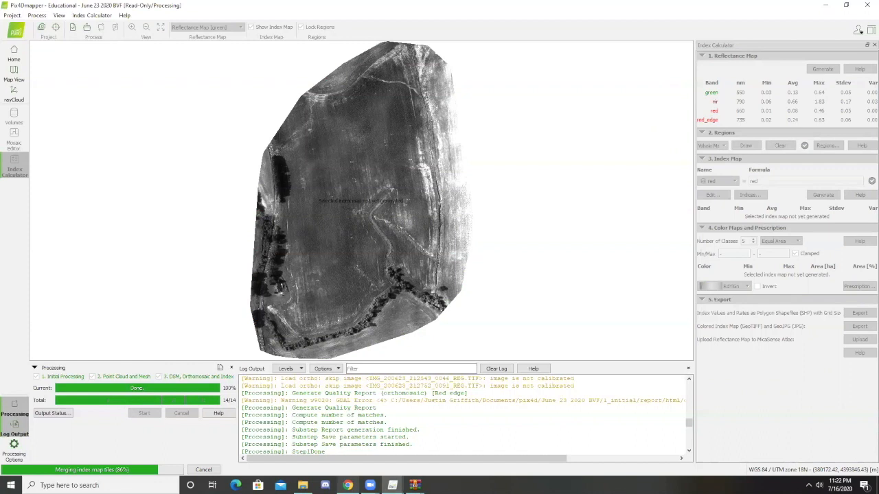
Step: In Google Drive open Multispectral Index Maps/Quality Maps > Blue Valley Farms and bring up the New menu
click(348, 486)
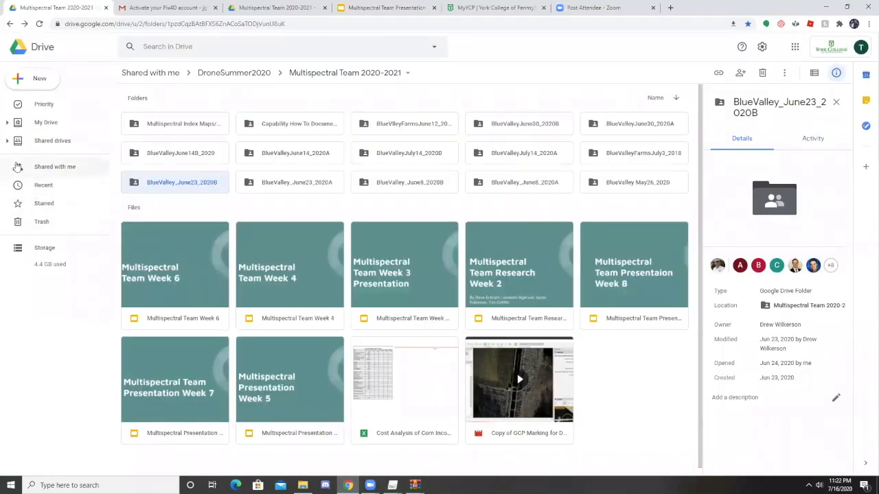
click(179, 124)
double_click(180, 124)
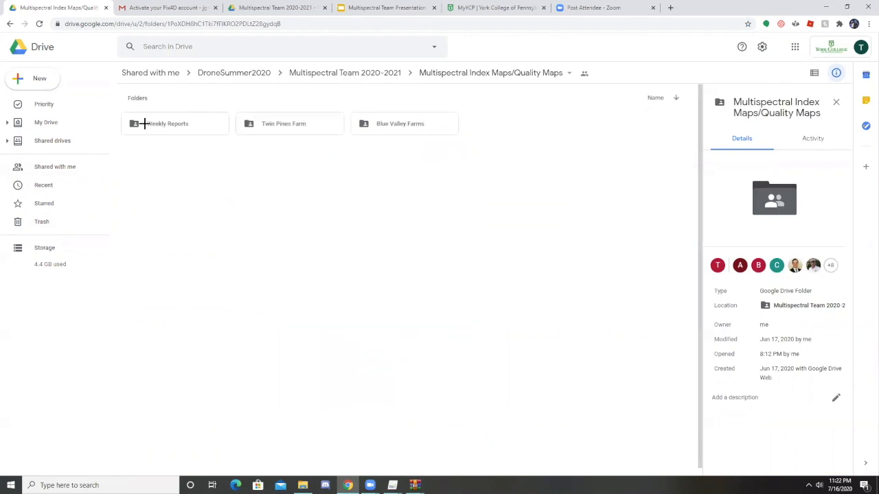
double_click(416, 123)
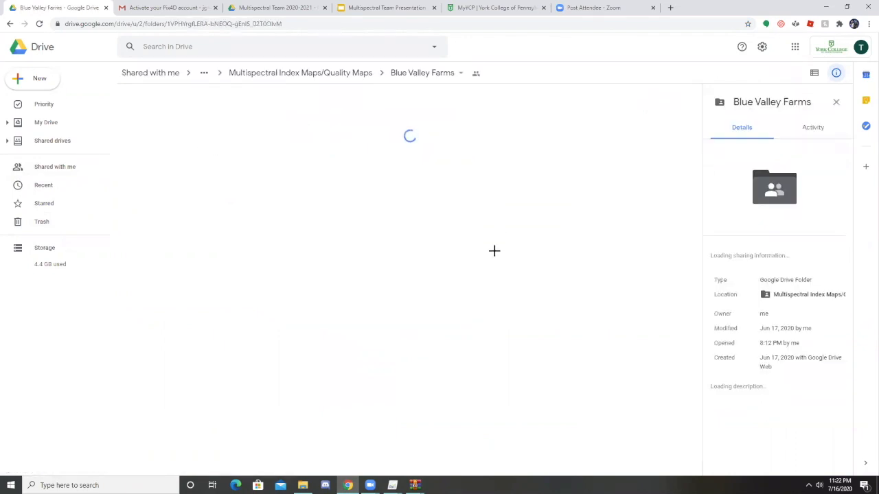
click(28, 78)
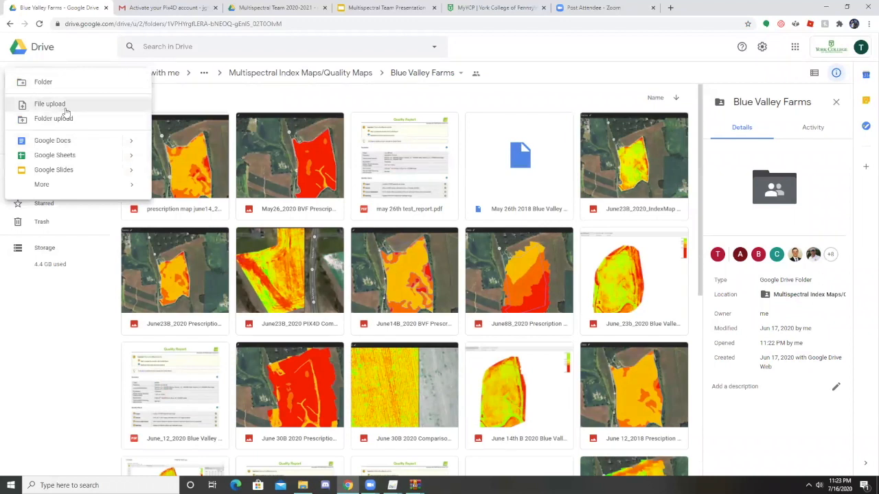
Step: Start a file upload and browse Documents > pix4d > June 12 2018 BVF in the Open dialog
click(63, 107)
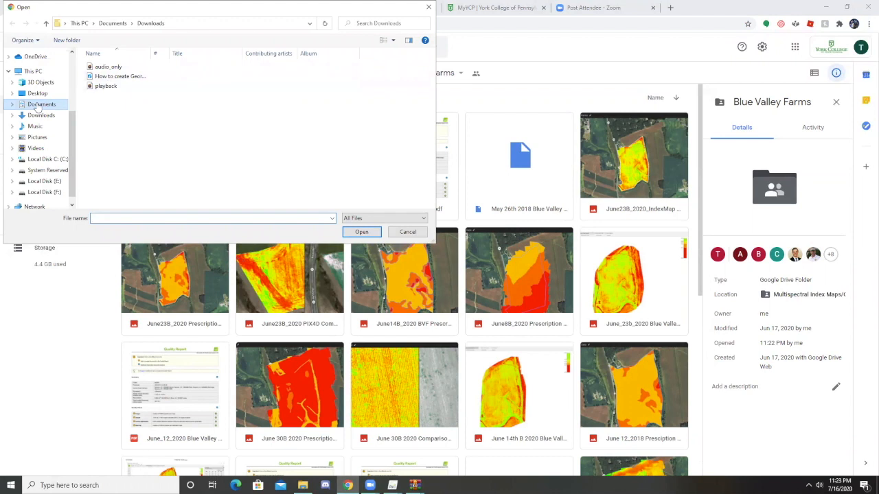
click(42, 105)
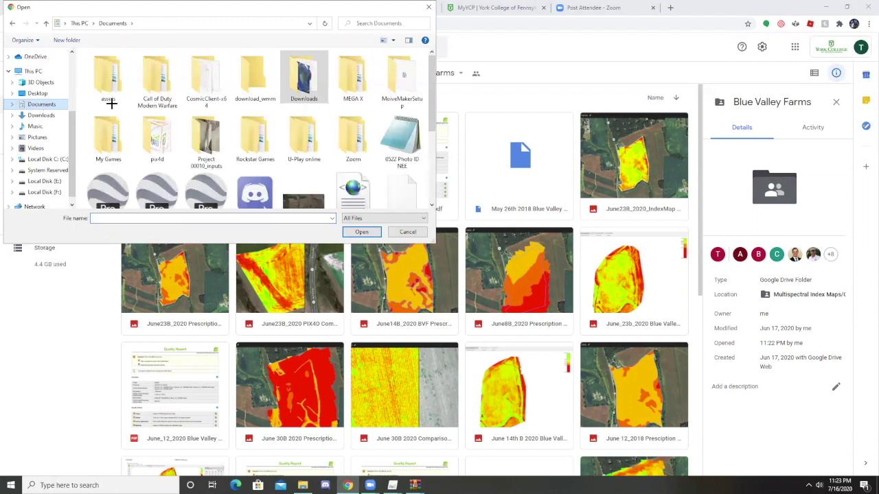
double_click(157, 143)
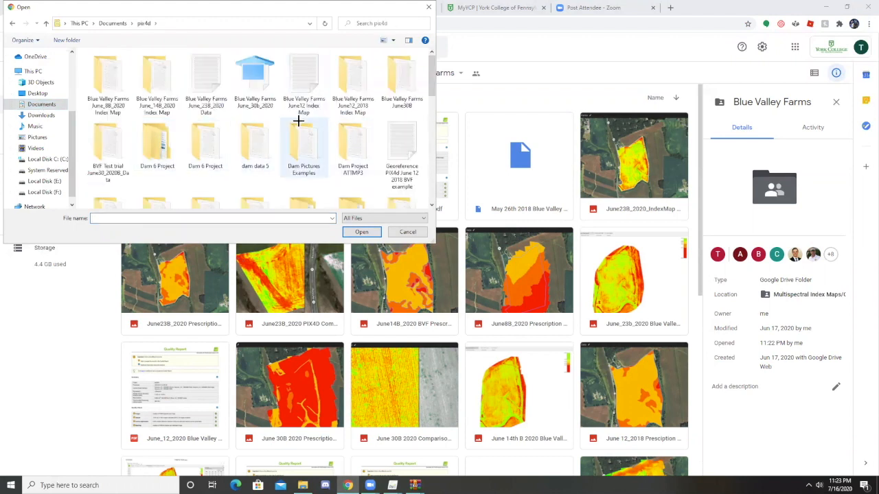
scroll(303, 117, down, 1)
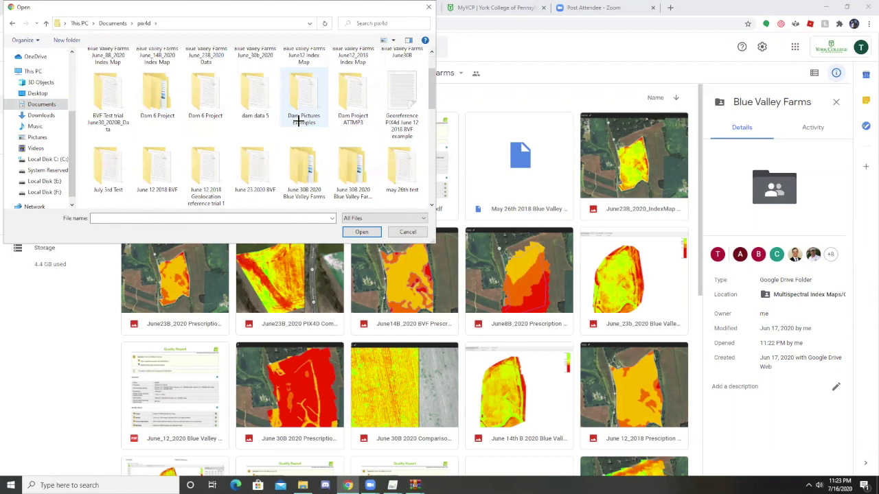
double_click(157, 169)
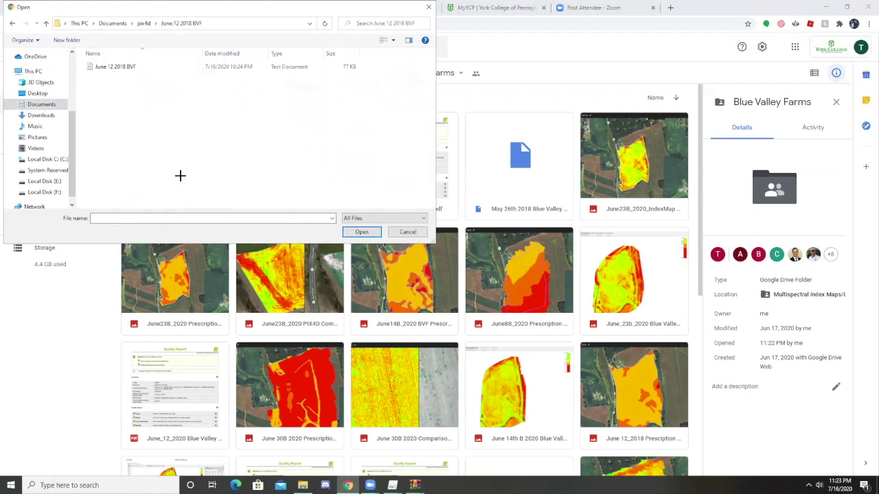
click(11, 23)
scroll(206, 151, down, 2)
scroll(223, 172, up, 1)
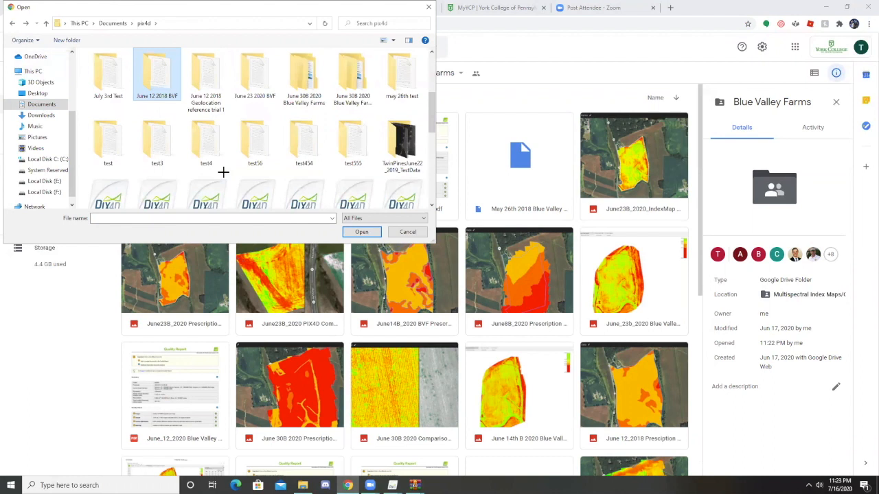
scroll(223, 172, up, 1)
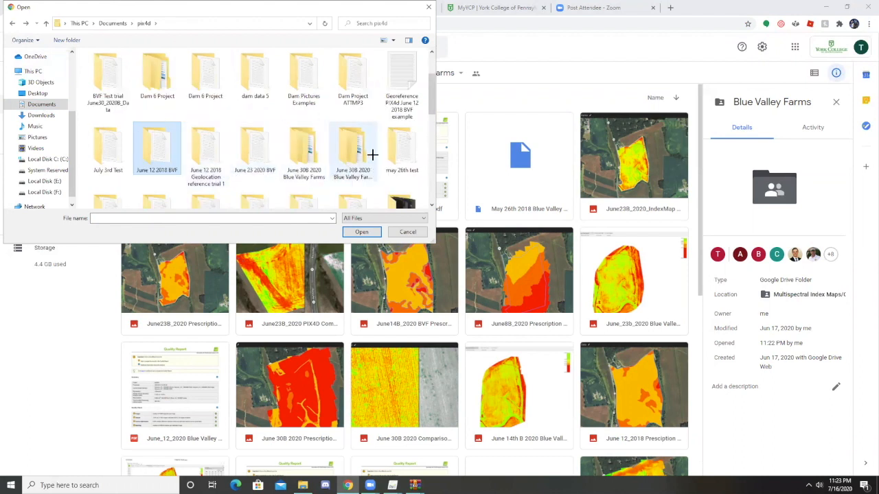
double_click(163, 146)
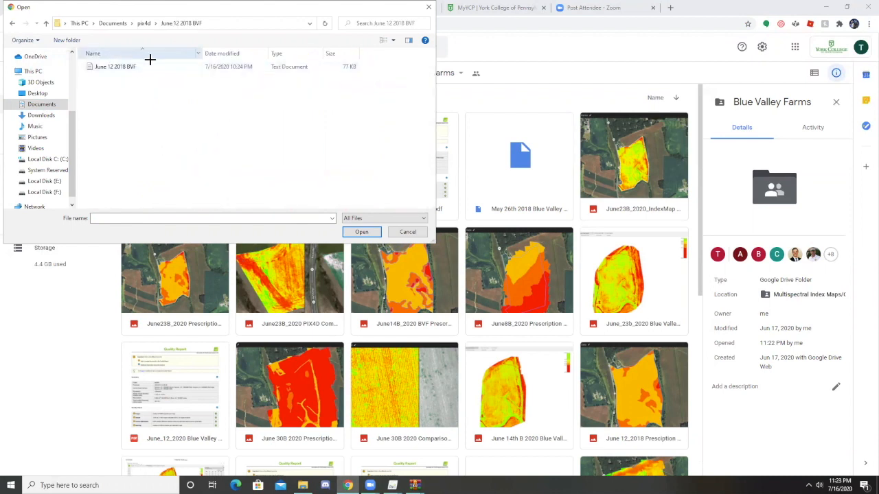